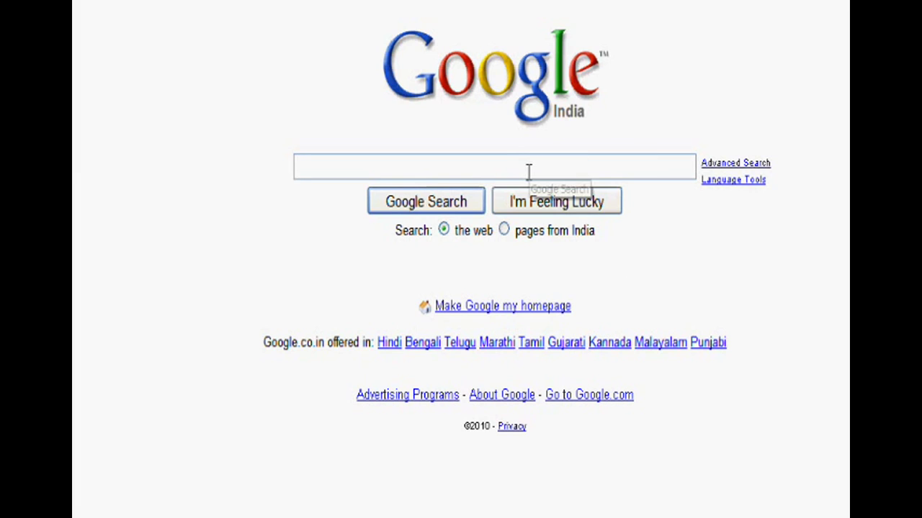
# Show the dropdown of other Google services from the Google homepage's 'more' link.
pyautogui.click(360, 3)
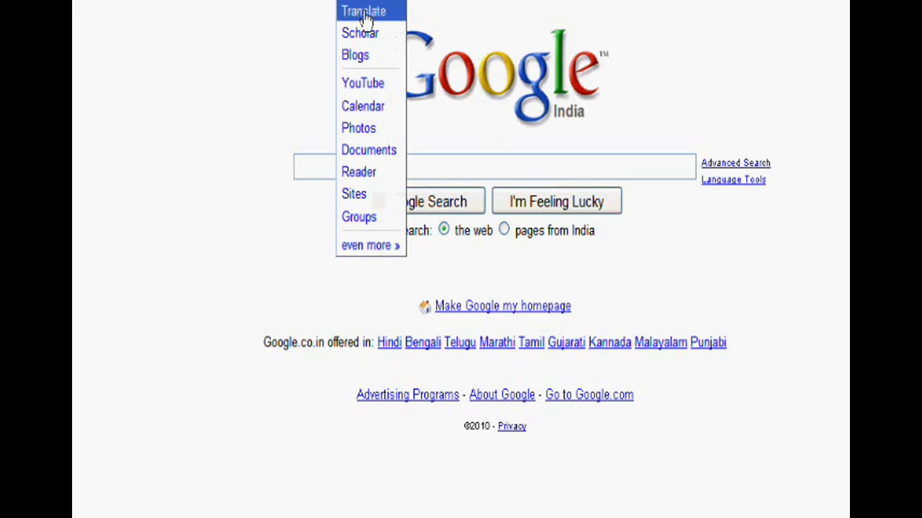
# Open Google Translate and translate 'best' from English to Hindi, showing its dictionary meanings.
pyautogui.click(365, 20)
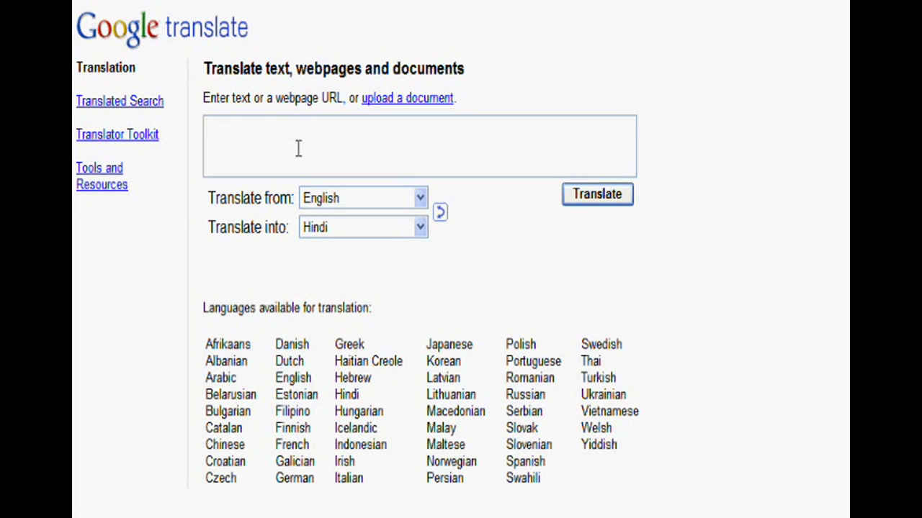
pyautogui.write('best')
pyautogui.press('Return')
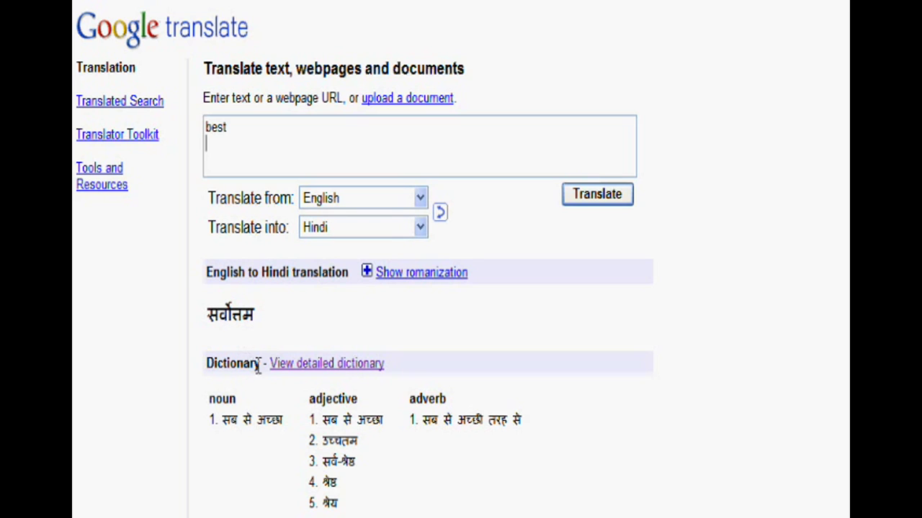
pyautogui.click(298, 368)
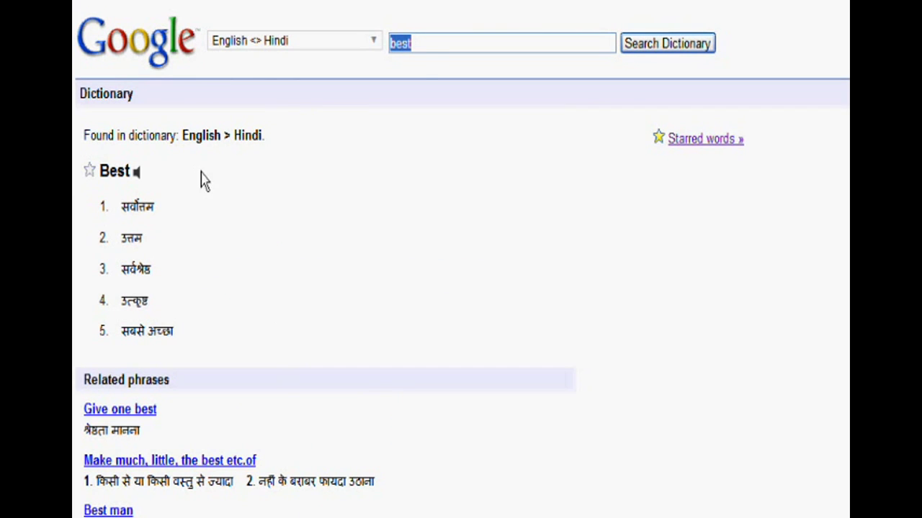
# Open the detailed English–Hindi dictionary entry for 'best' and star it.
pyautogui.click(418, 43)
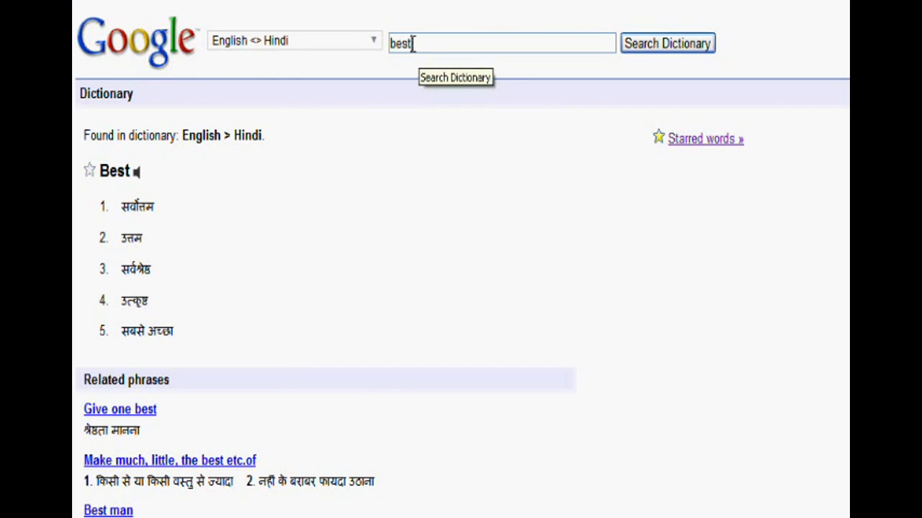
pyautogui.moveTo(413, 43); pyautogui.dragTo(382, 43)
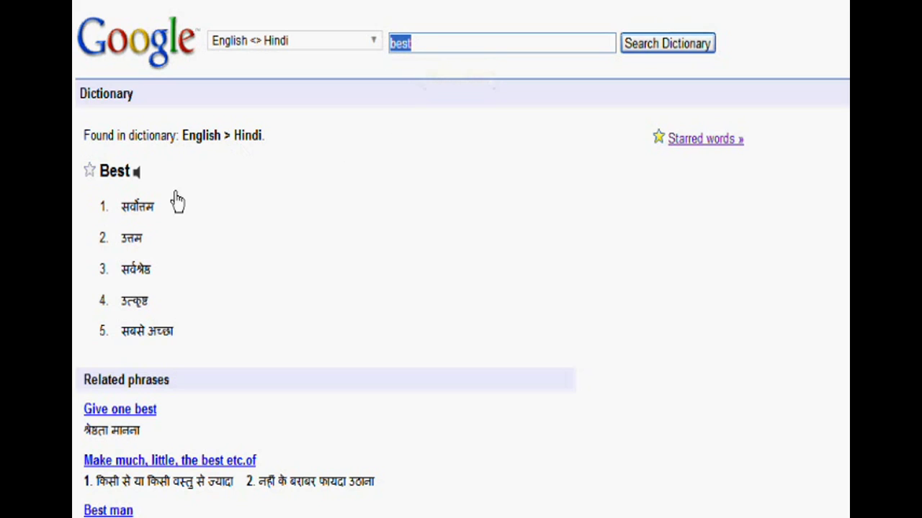
pyautogui.click(426, 45)
pyautogui.click(90, 173)
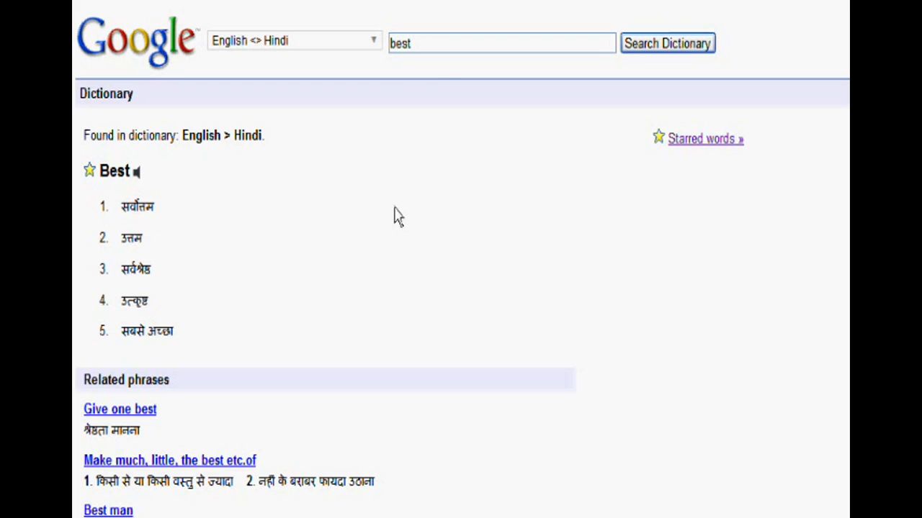
pyautogui.doubleClick(405, 43)
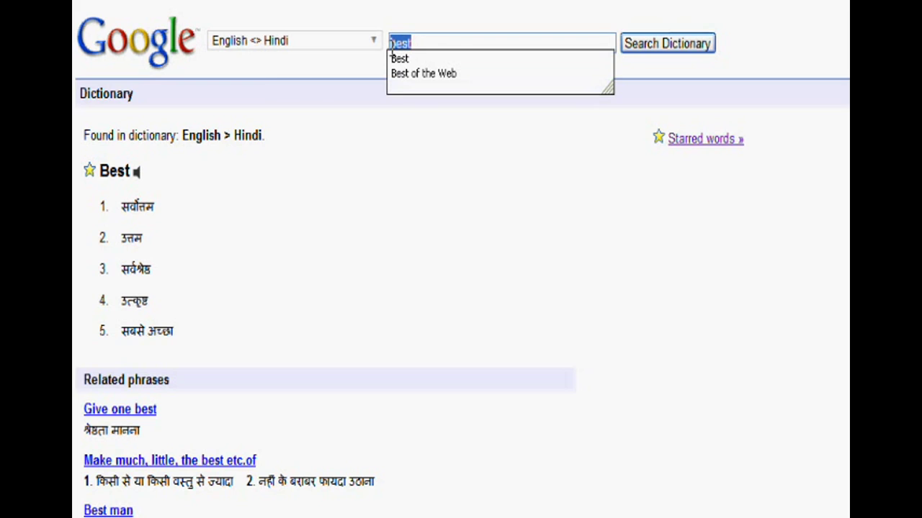
# Look up 'rampant' in the English–Hindi dictionary and star it.
pyautogui.press('BackSpace')
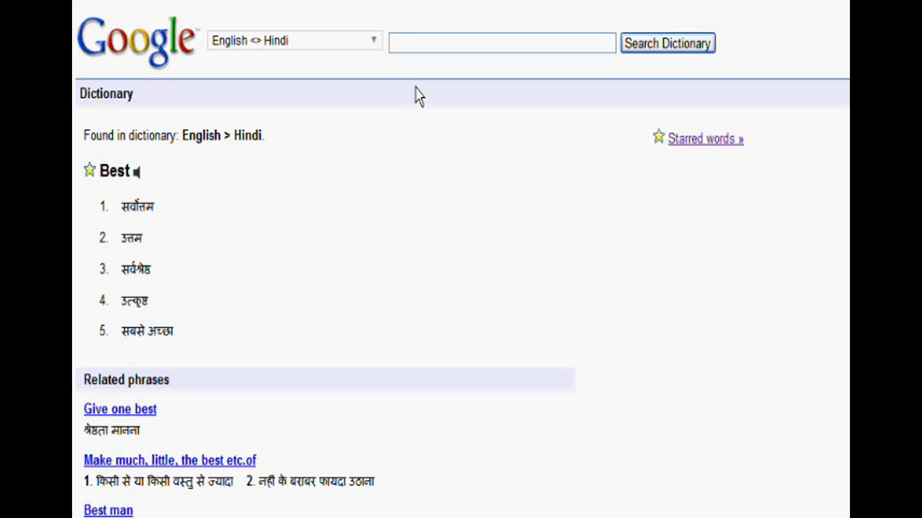
pyautogui.write('ram')
pyautogui.write('pant')
pyautogui.press('Return')
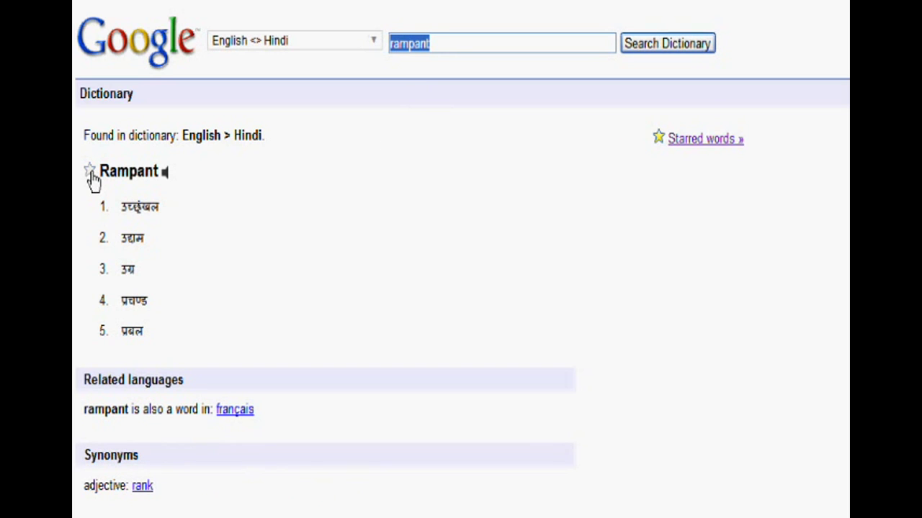
pyautogui.click(90, 173)
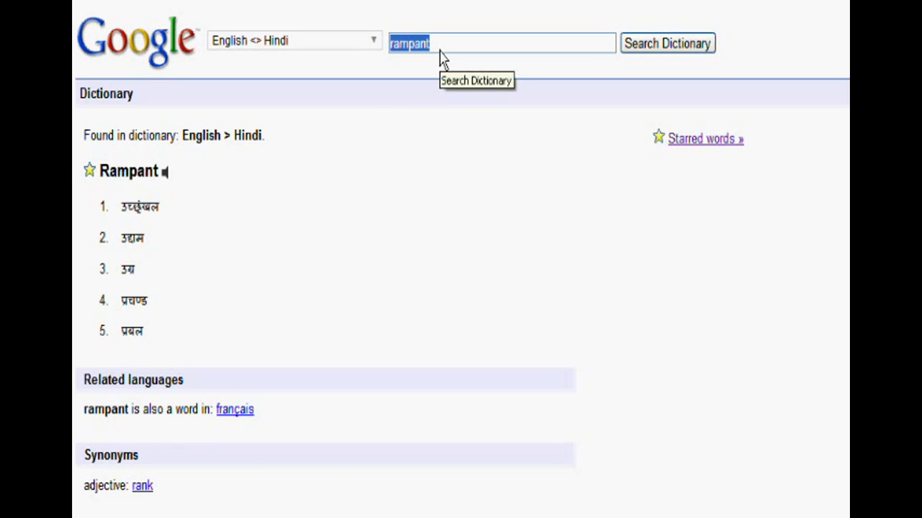
# Look up 'shun' and add it to the starred words.
pyautogui.write('sh')
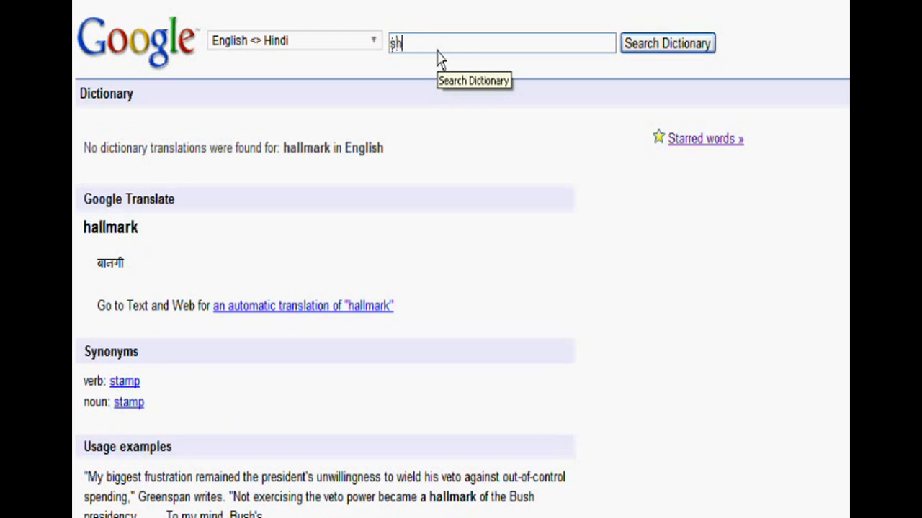
pyautogui.write('un')
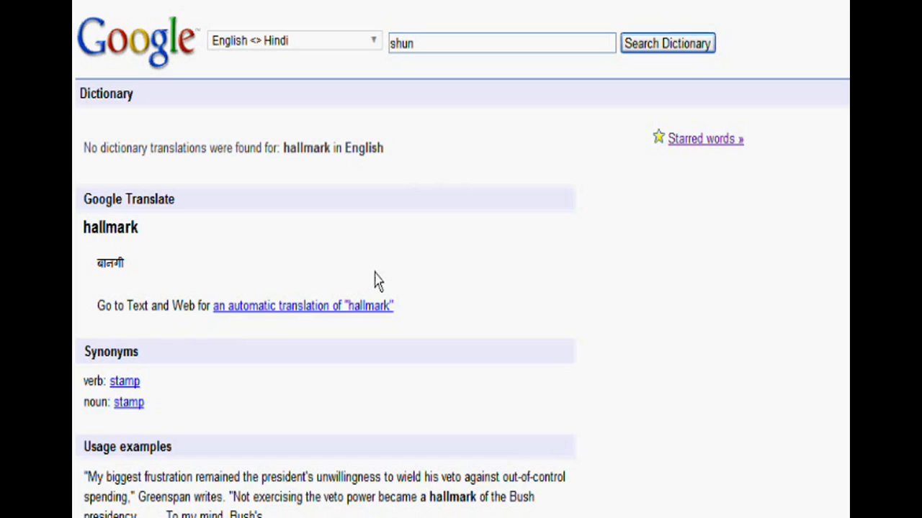
pyautogui.press('Return')
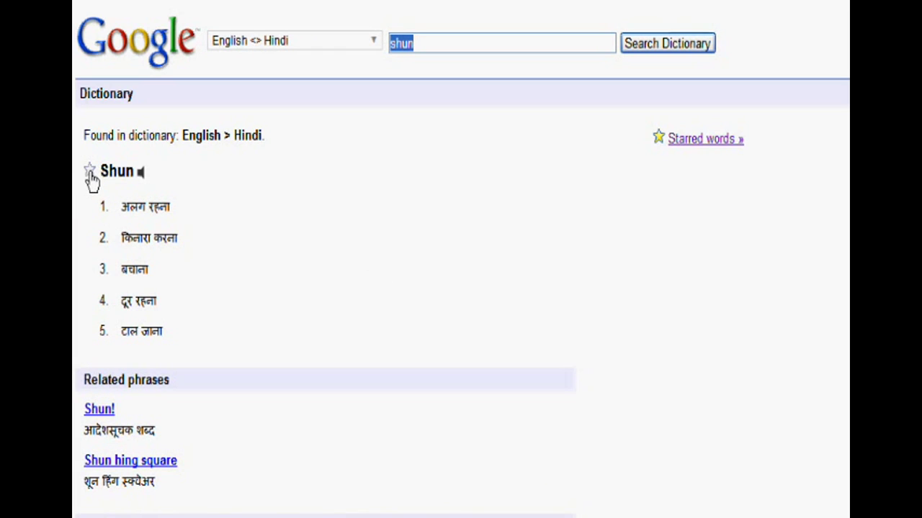
pyautogui.click(89, 173)
# Look up 'inevitable' in the English–Hindi dictionary and star it.
pyautogui.click(422, 42)
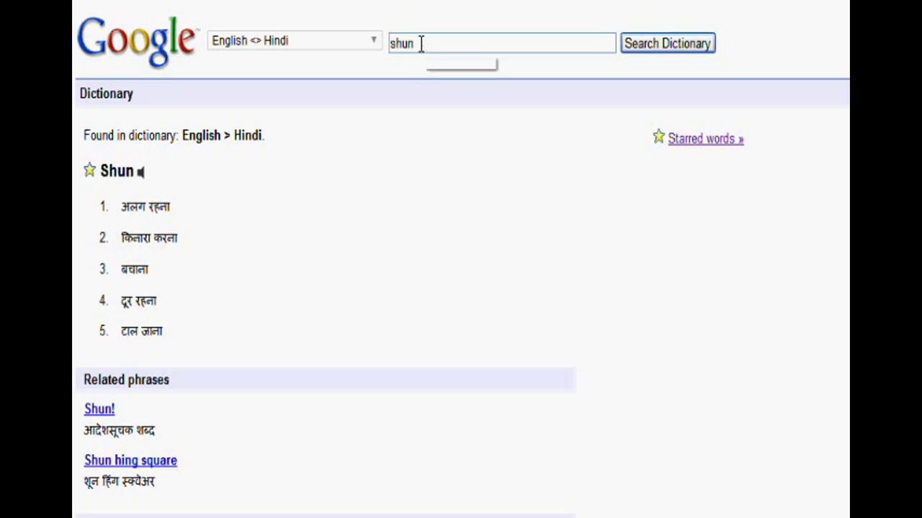
pyautogui.press('BackSpace')
pyautogui.press('BackSpace')
pyautogui.press('BackSpace')
pyautogui.press('BackSpace')
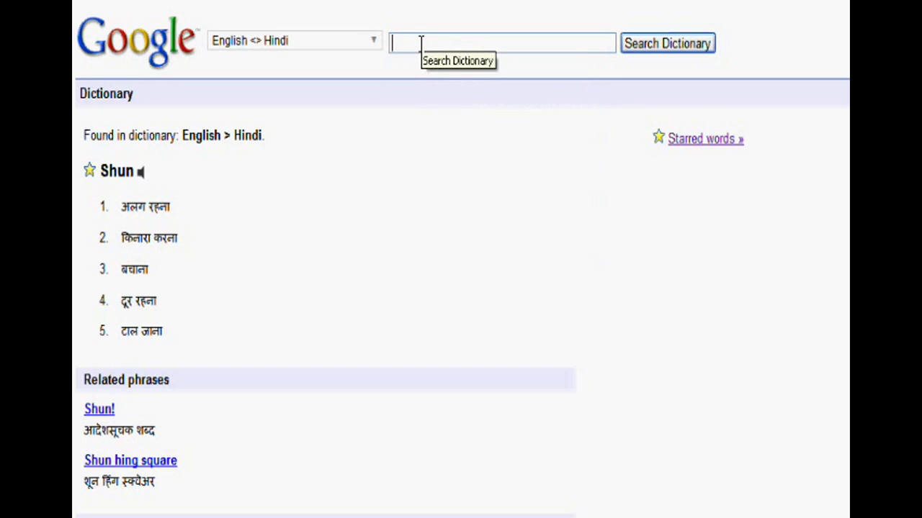
pyautogui.write('ine')
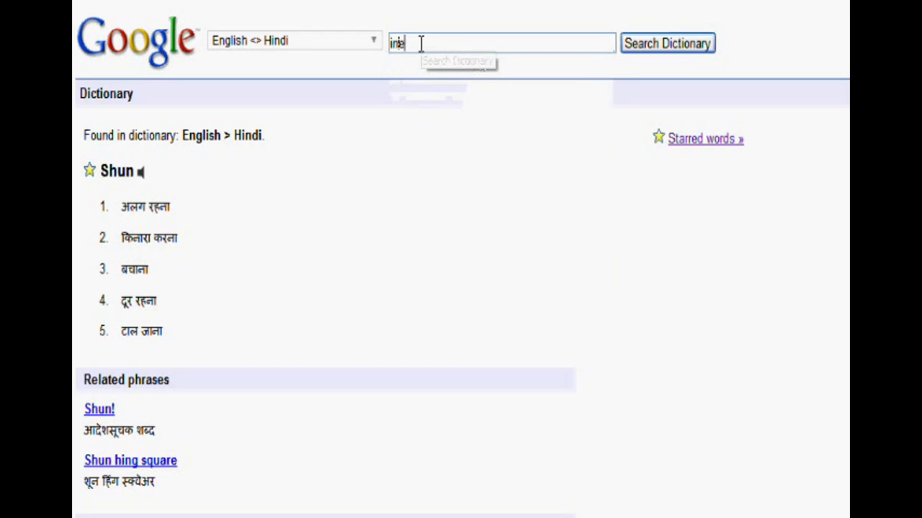
pyautogui.write('vitab')
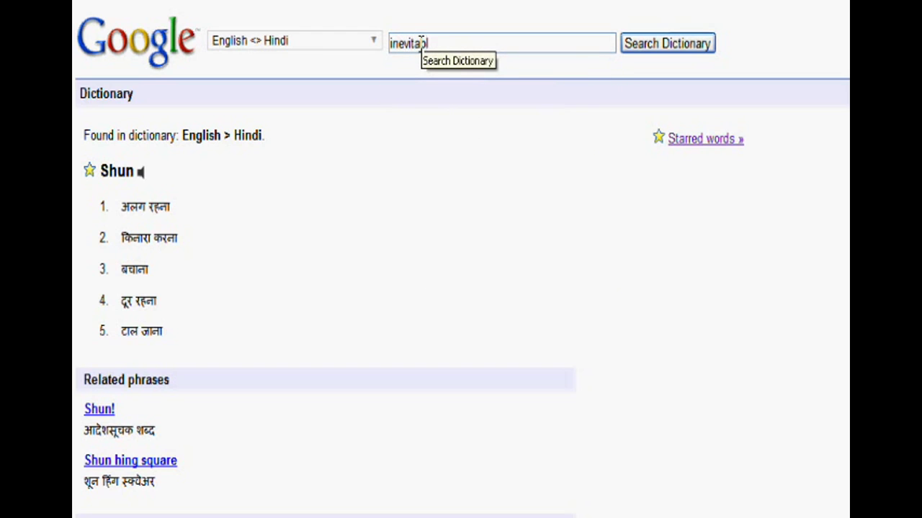
pyautogui.write('le')
pyautogui.press('Return')
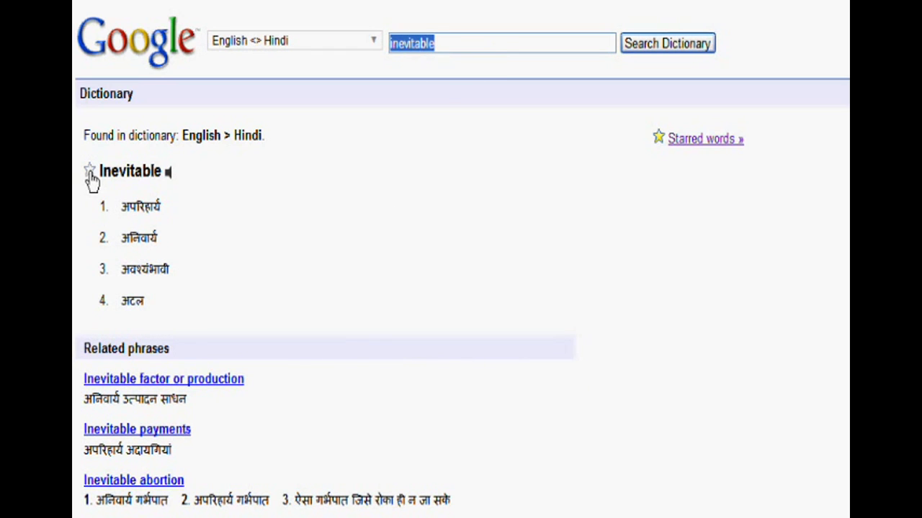
pyautogui.click(89, 173)
# Clear the search box and open the Starred words list.
pyautogui.click(345, 173)
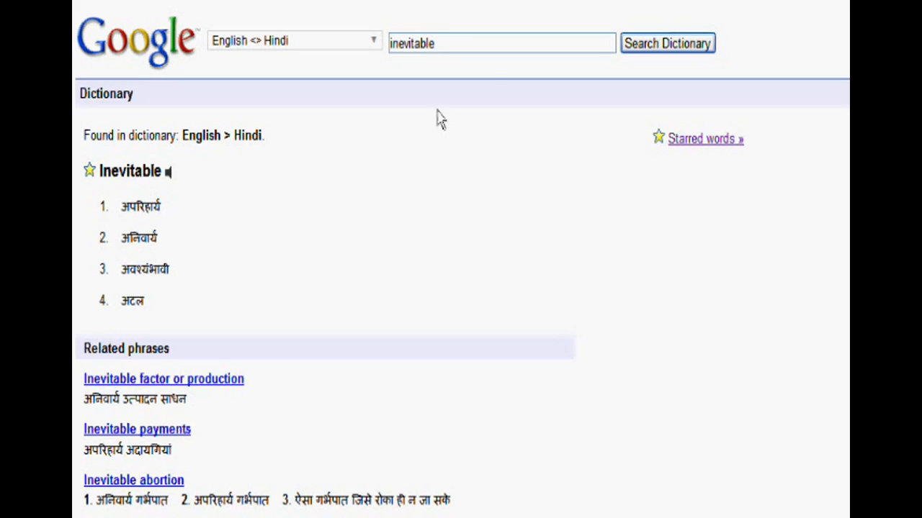
pyautogui.moveTo(461, 43); pyautogui.dragTo(385, 66)
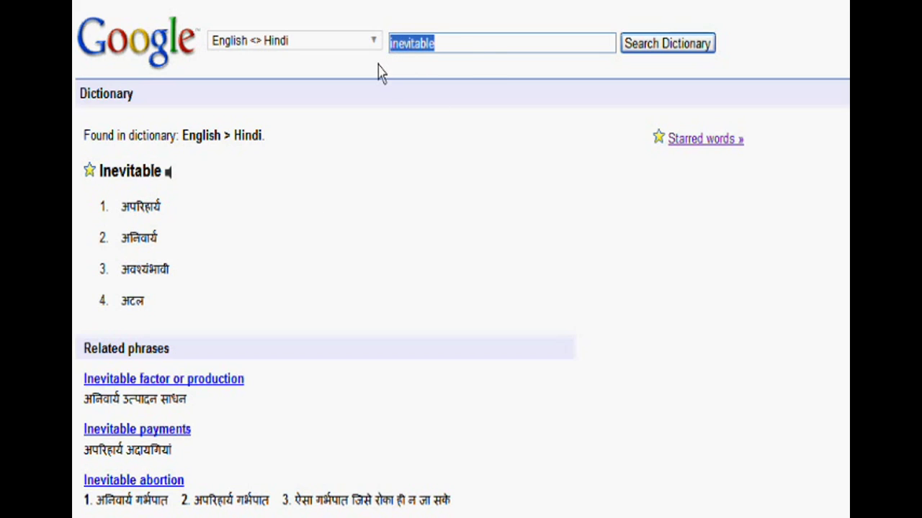
pyautogui.press('BackSpace')
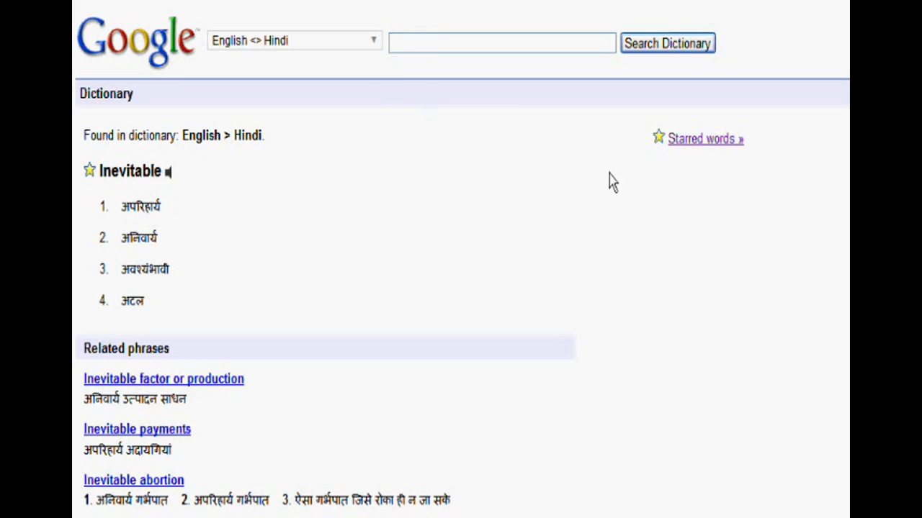
pyautogui.click(717, 151)
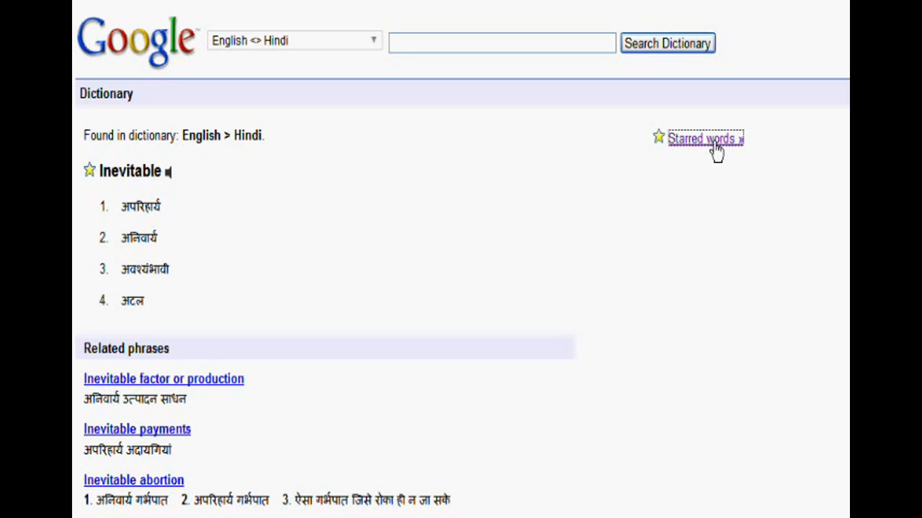